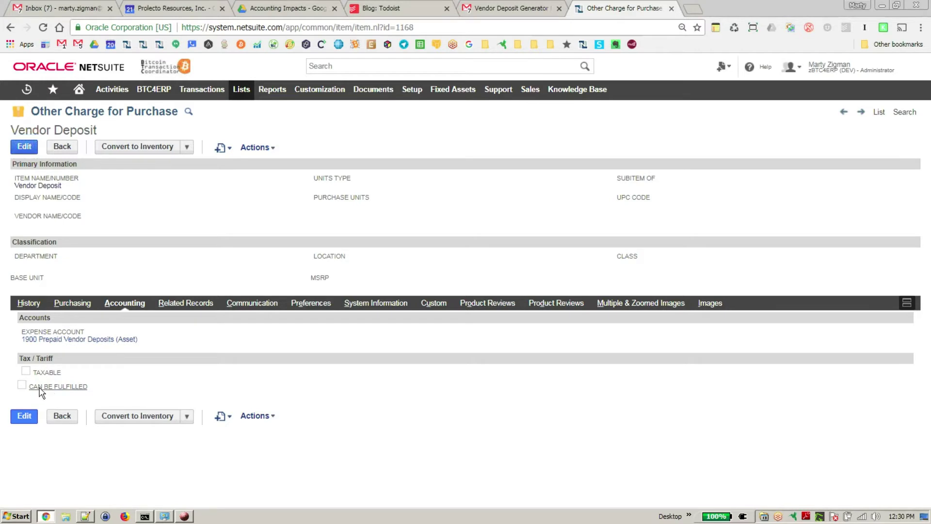
Start a purchase order for the vendor dated 4/21/2018 at location 3PL Nevada.
mouse_move(202, 88)
mouse_move(215, 152)
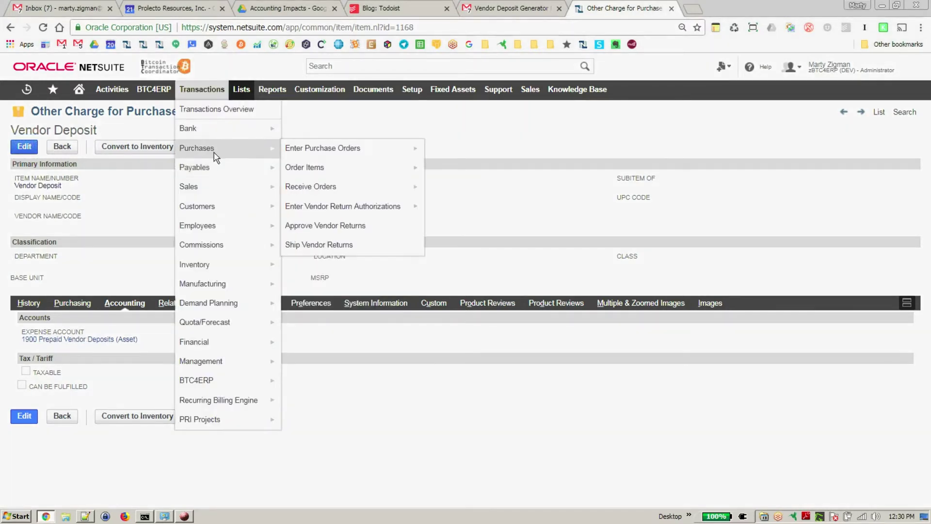
click(378, 150)
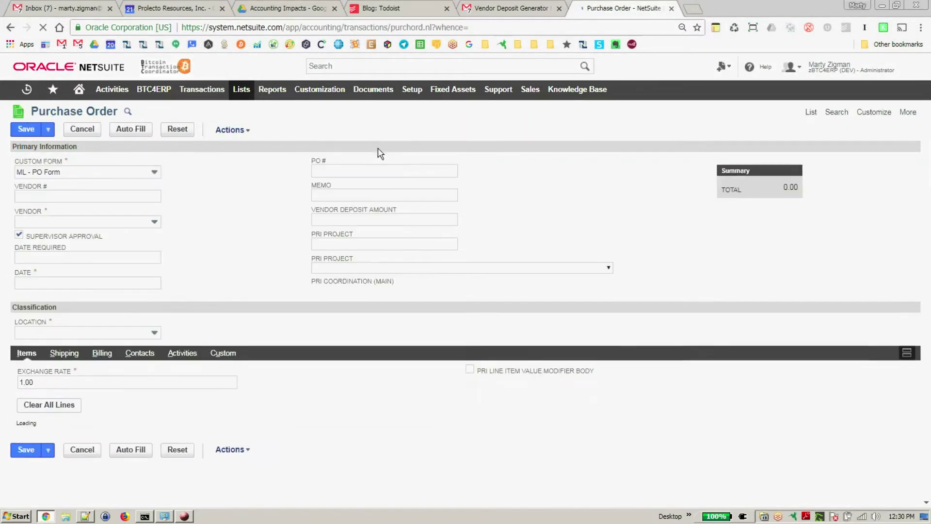
click(72, 223)
click(52, 259)
click(116, 257)
text(4/21/2018)
key(Tab)
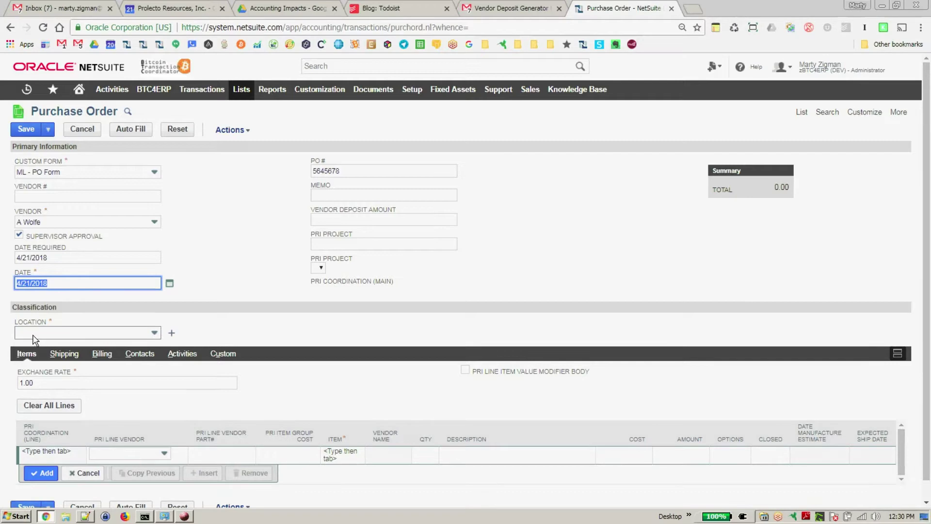
click(32, 334)
click(36, 368)
Add a line for item 7VR-55 with quantity 1000.
click(328, 452)
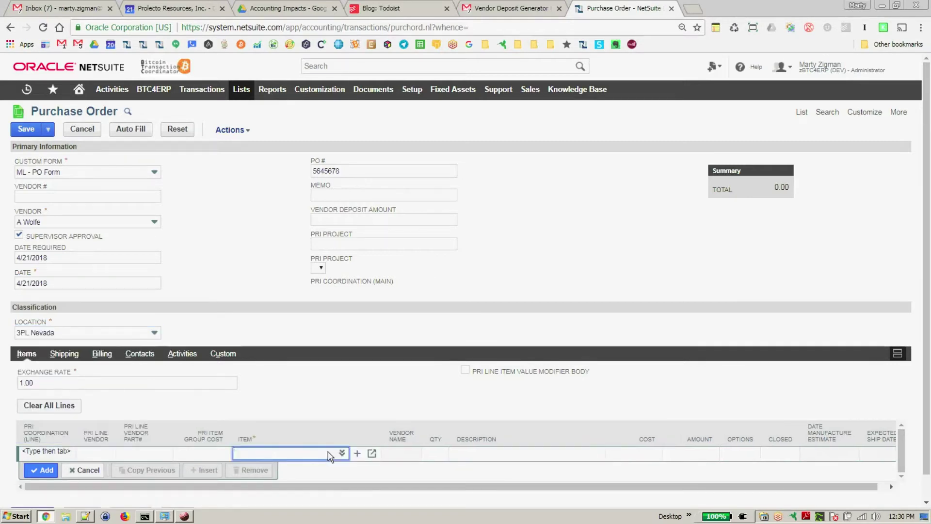
text(7)
key(BackSpace)
text(vr-55)
key(Tab)
text(1000)
key(Tab)
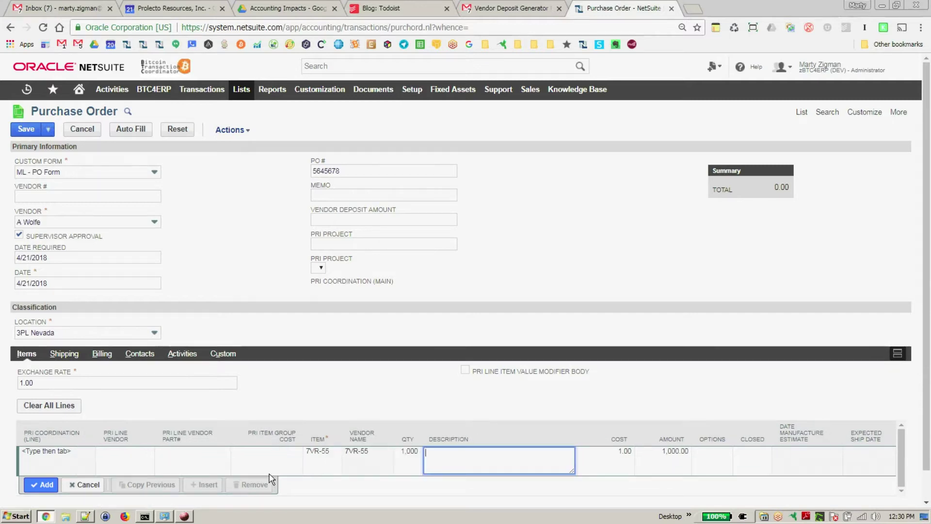
click(30, 481)
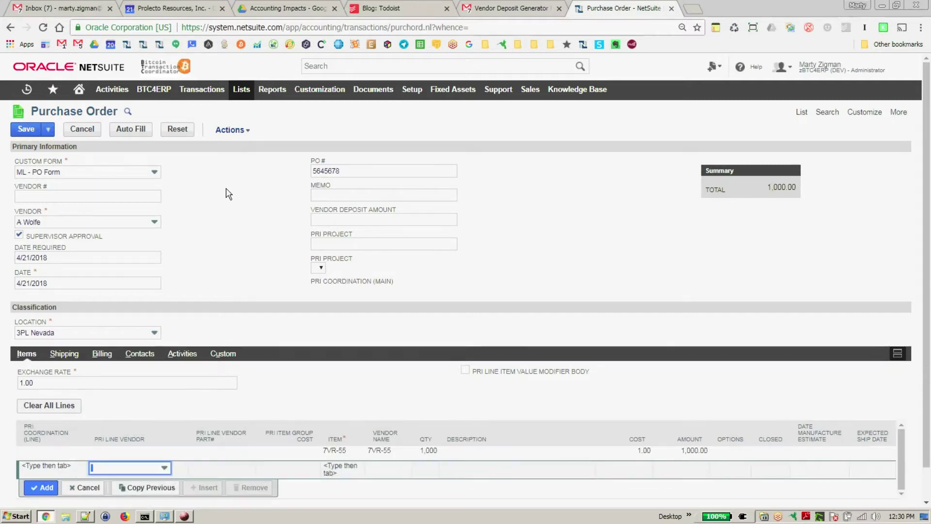
Set the vendor deposit amount to 400.00 and save the purchase order.
click(380, 225)
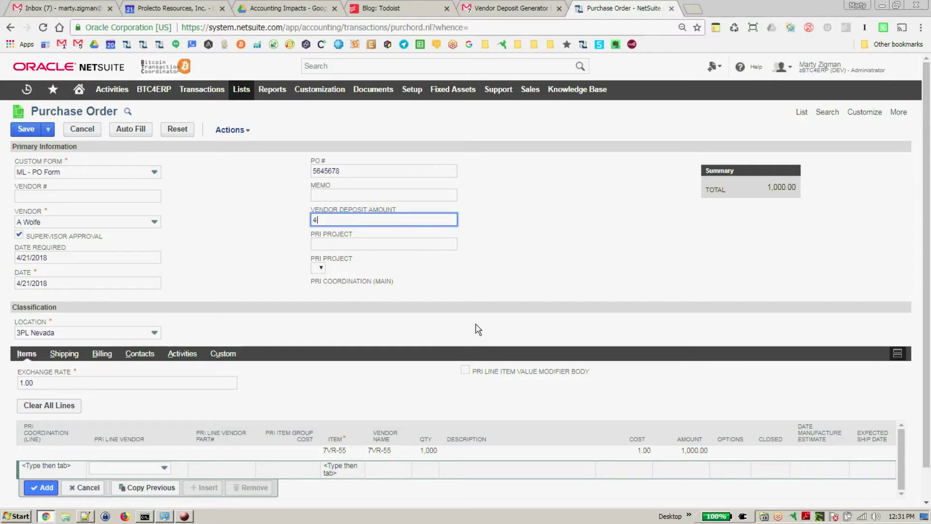
key(Tab)
click(26, 131)
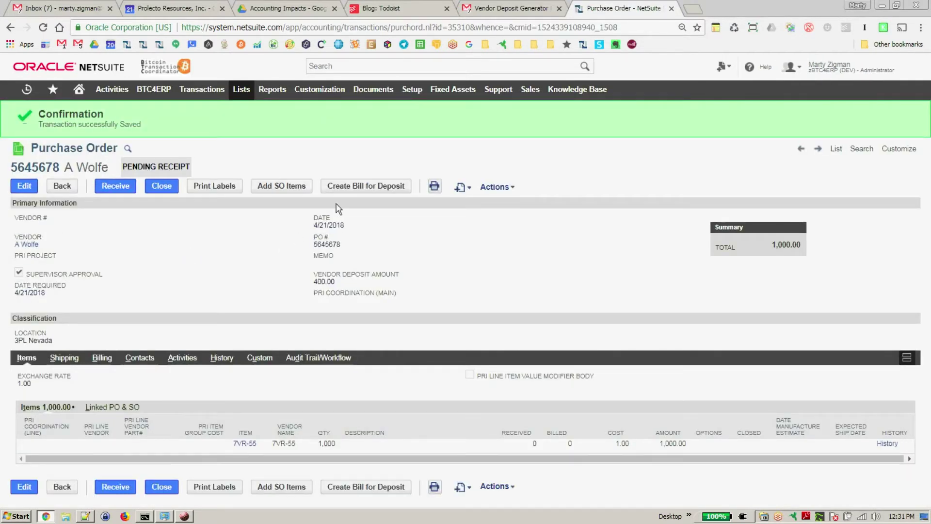
Create the deposit bill, remove its -400.00 Vendor Deposit line, and save the 400.00 bill.
click(359, 190)
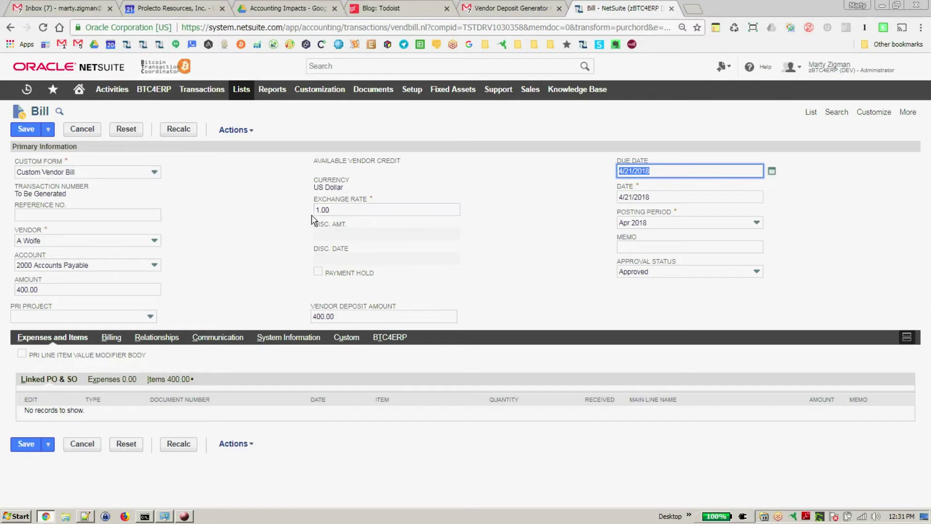
click(155, 381)
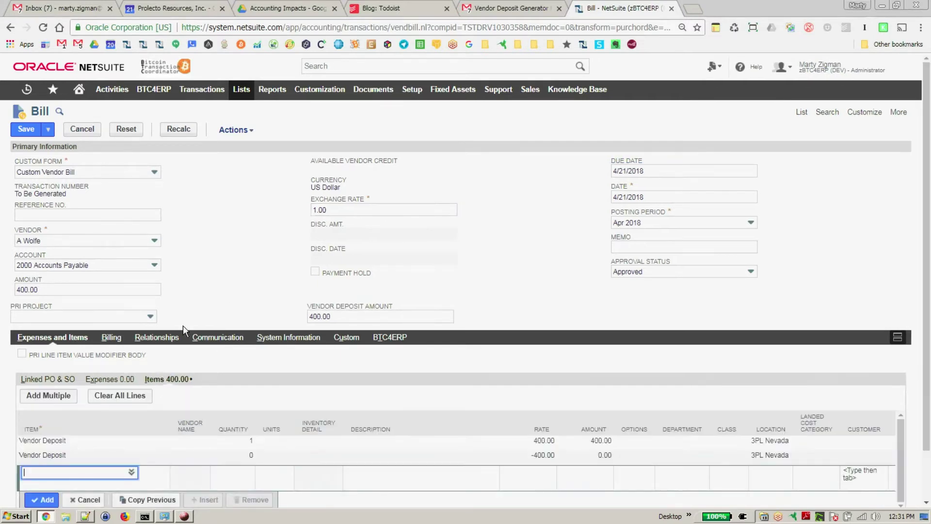
click(72, 457)
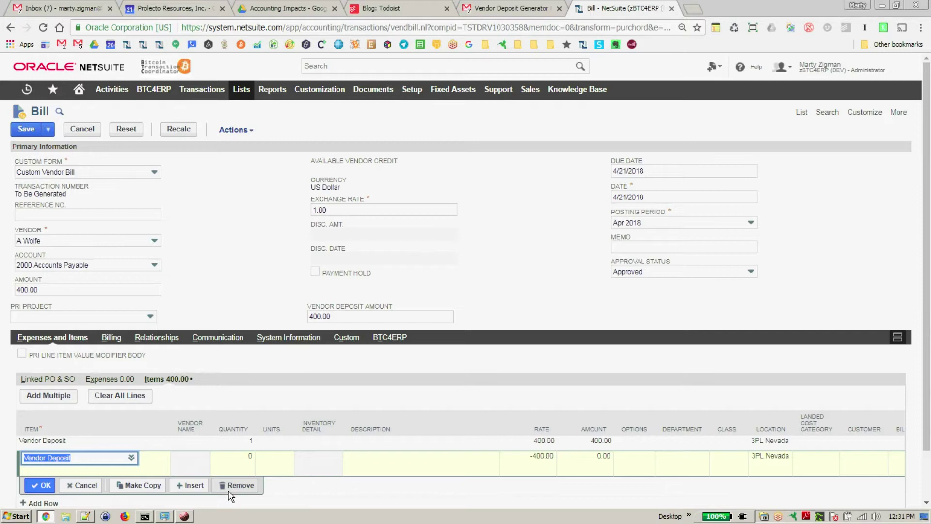
click(232, 485)
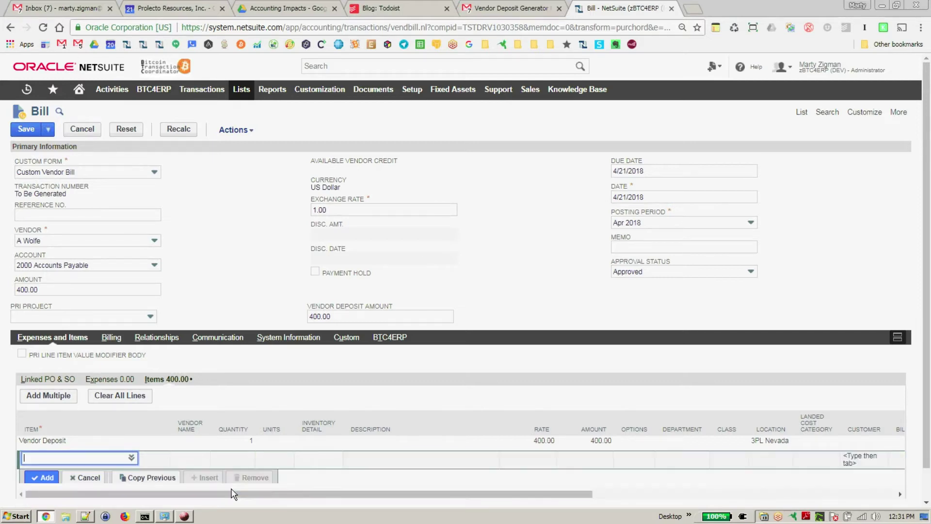
click(27, 129)
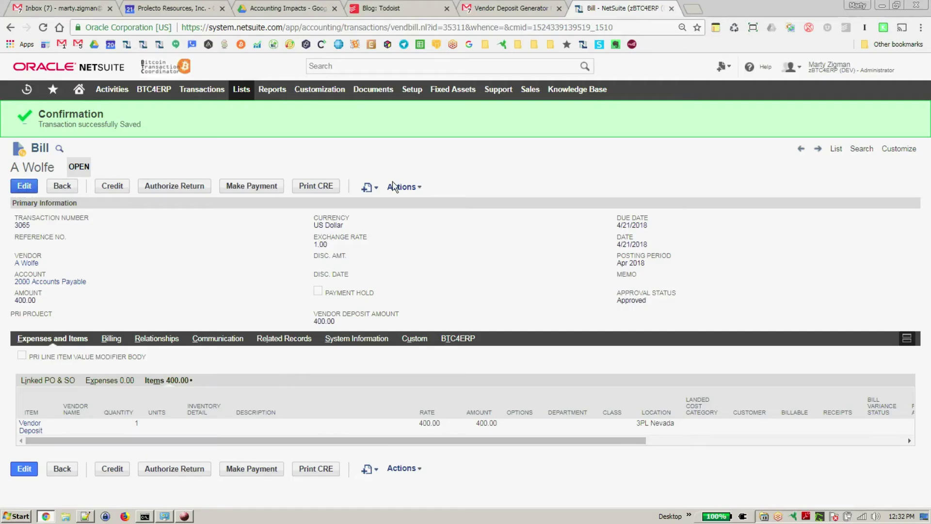
Check the deposit bill's GL impact, then return to the purchase order from Recent Records.
mouse_move(402, 186)
click(408, 252)
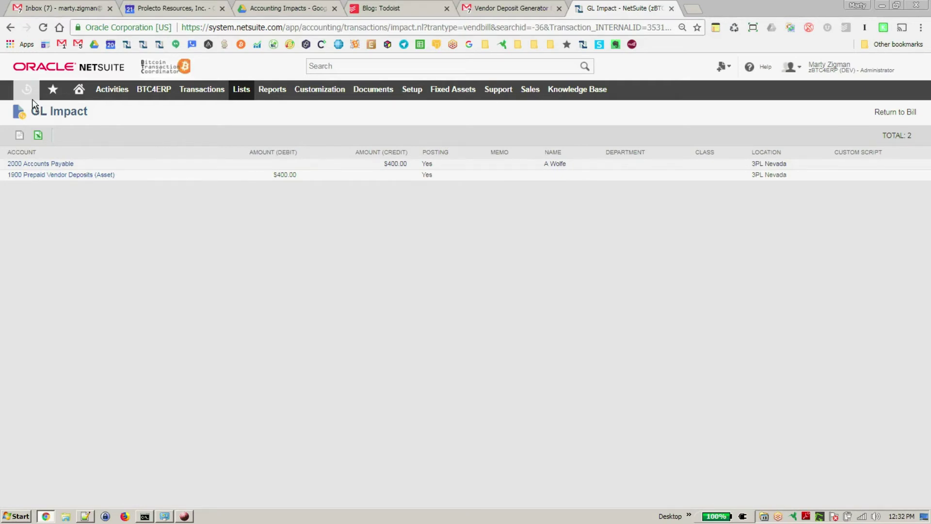
mouse_move(34, 108)
click(51, 148)
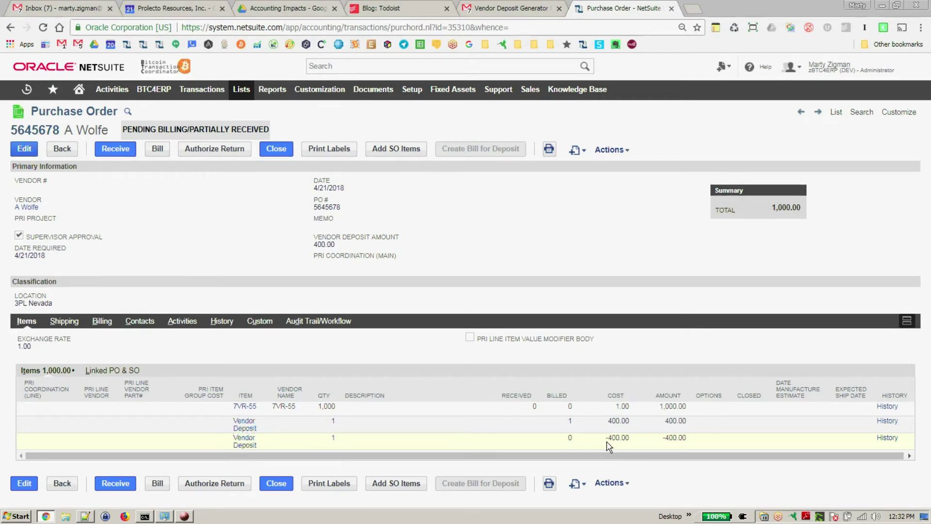
Edit the purchase order to raise the vendor deposit amount to 1,000.00 and save.
click(26, 149)
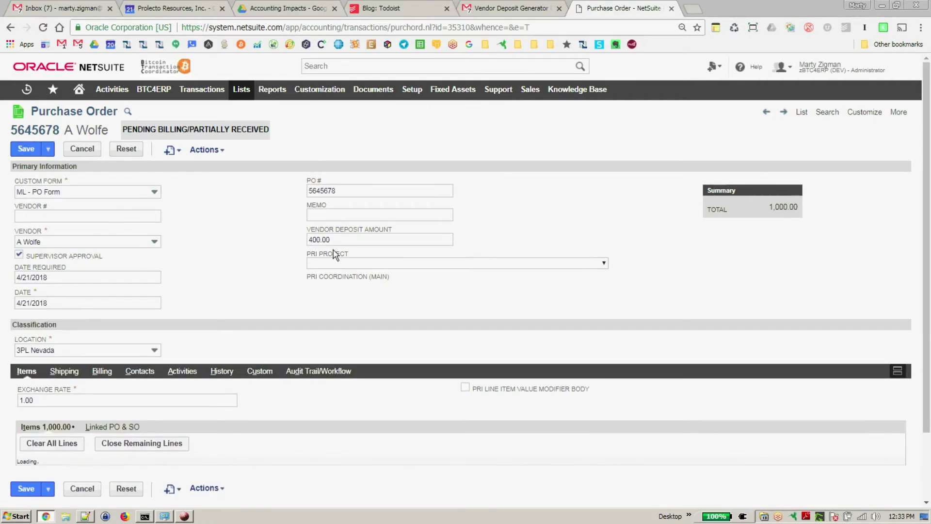
click(339, 244)
text(1)
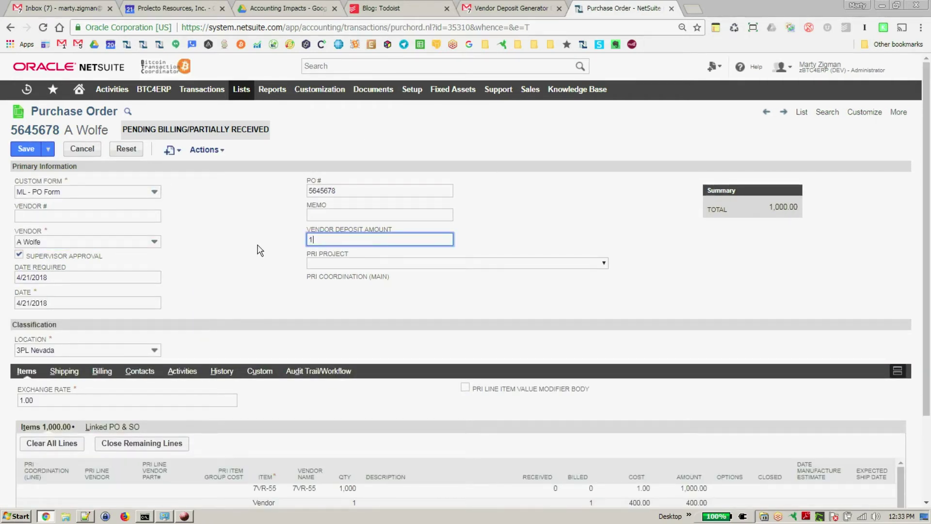
text(,000)
key(Tab)
scroll(787, 334, down, 2)
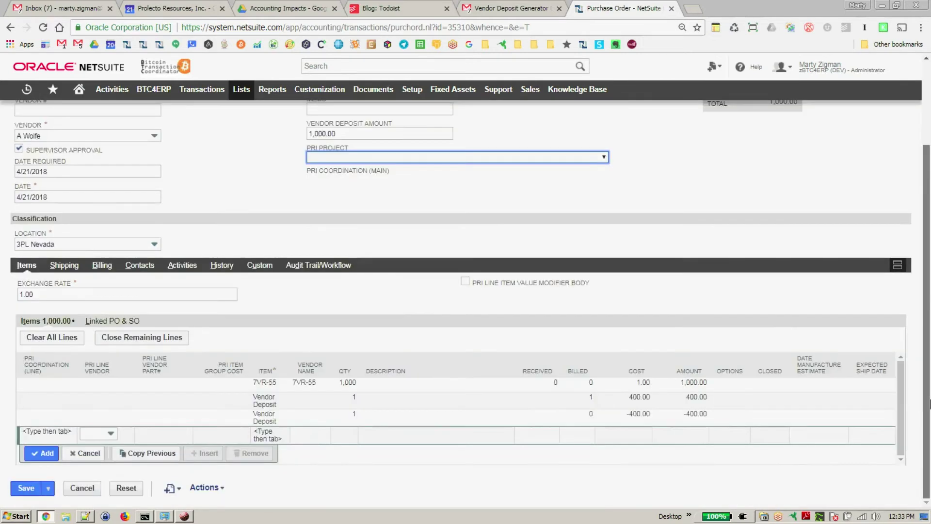
scroll(437, 242, up, 2)
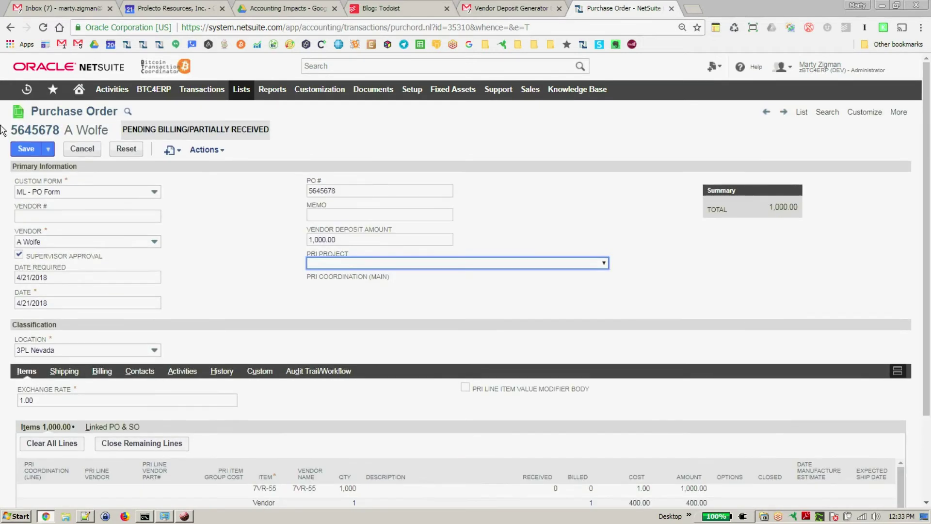
click(27, 149)
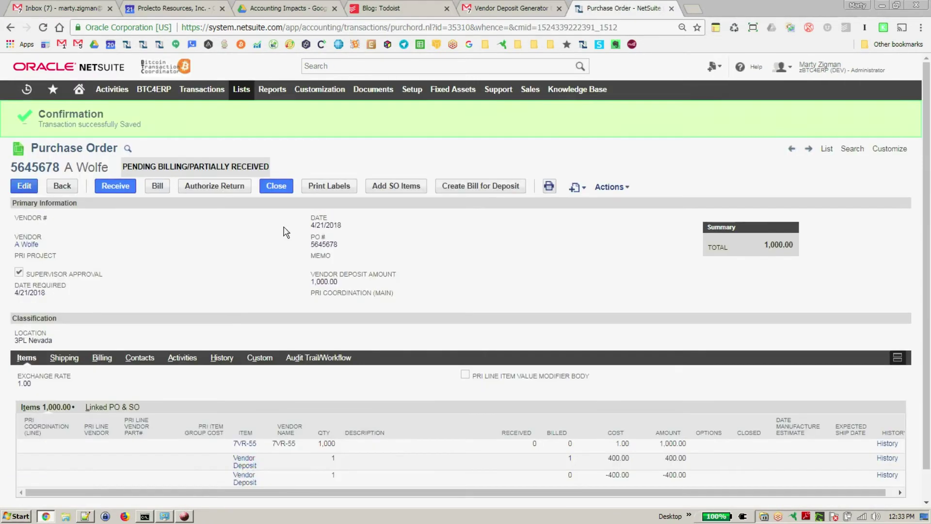
Create a deposit bill, remove the -400.00 and -600.00 lines, and save it at 600.00.
click(473, 187)
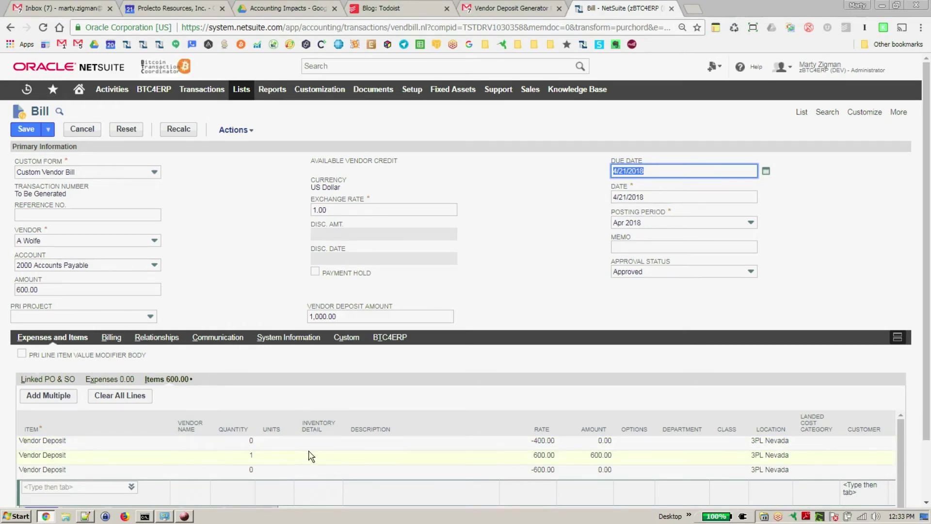
click(150, 447)
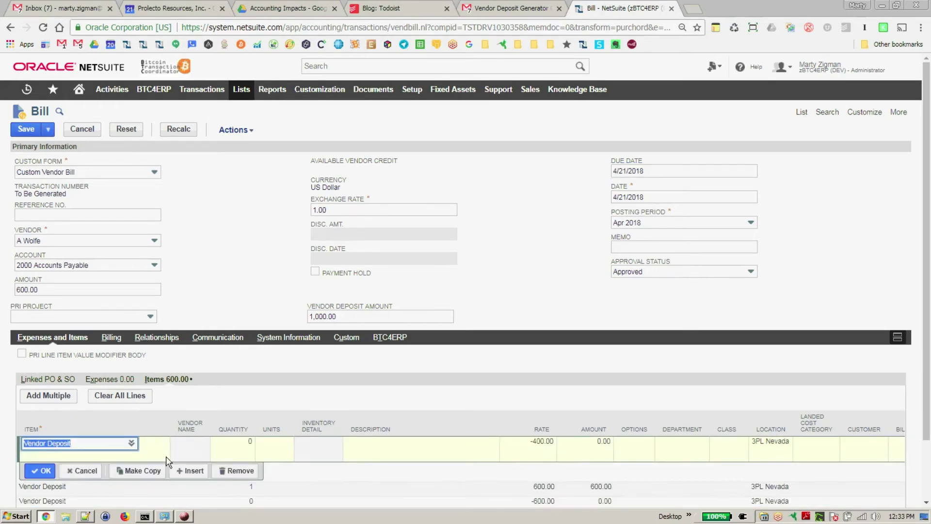
click(219, 470)
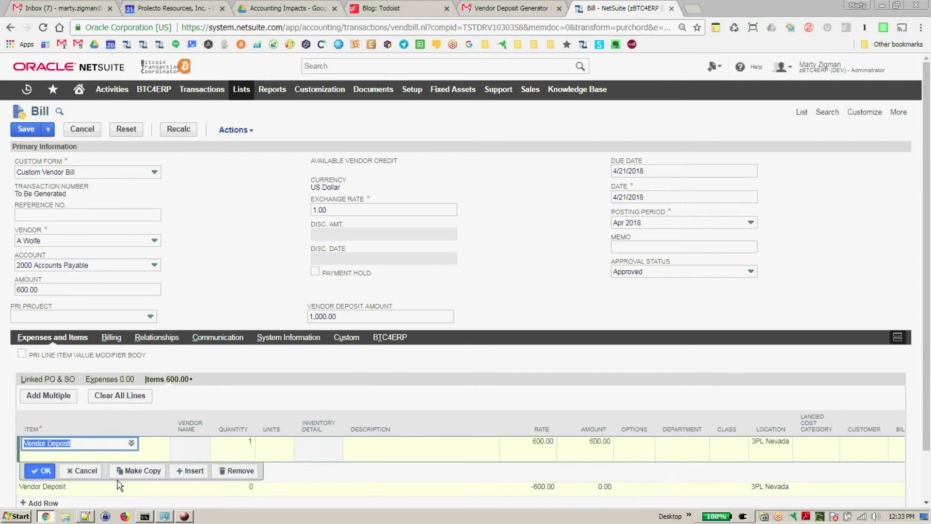
click(91, 473)
click(75, 456)
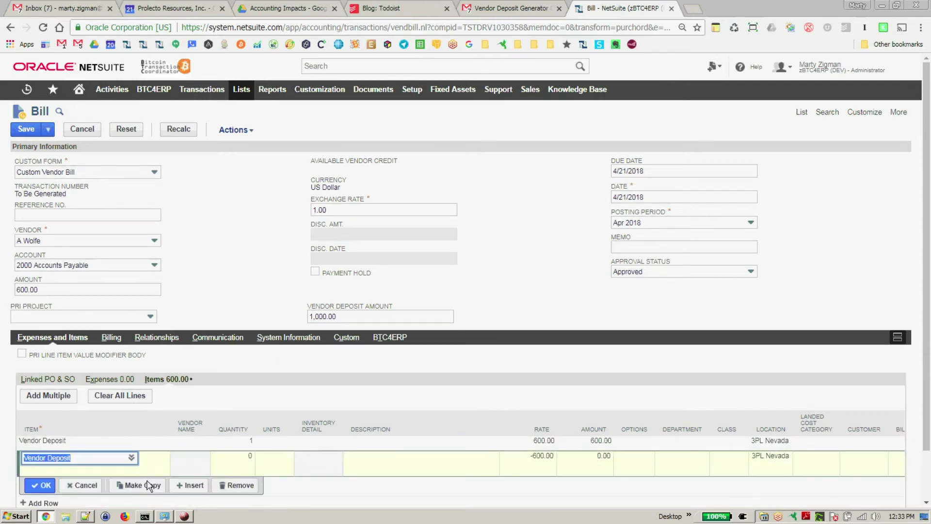
click(243, 486)
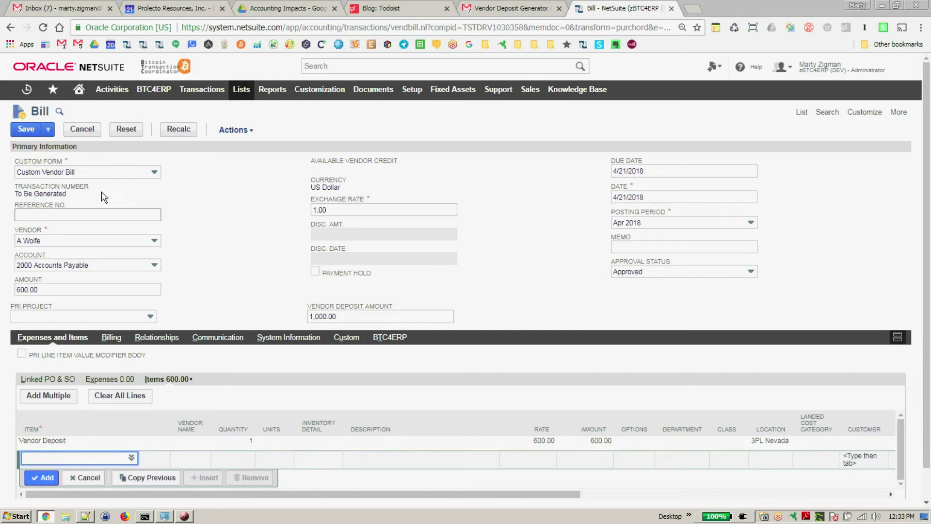
click(26, 129)
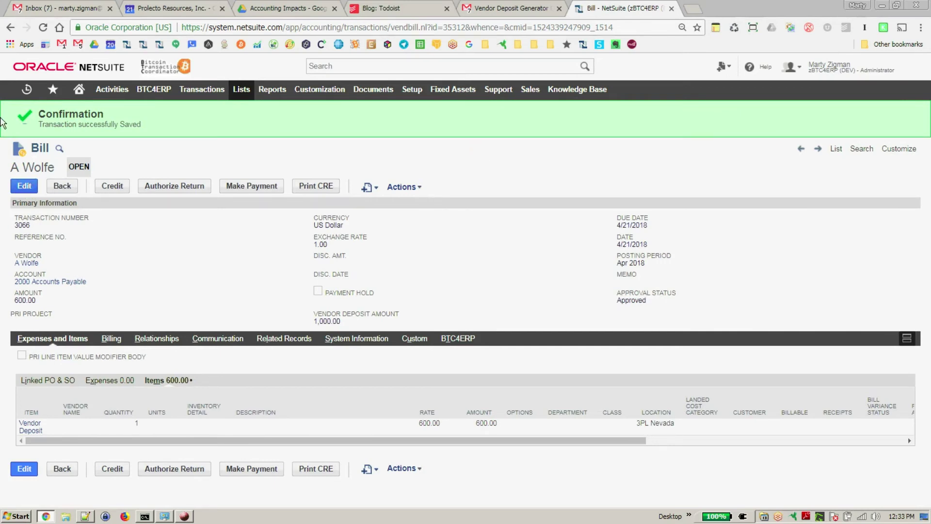
From purchase order 5645678, save item receipt 237 for 1,000 units of 7VR-55.
mouse_move(19, 94)
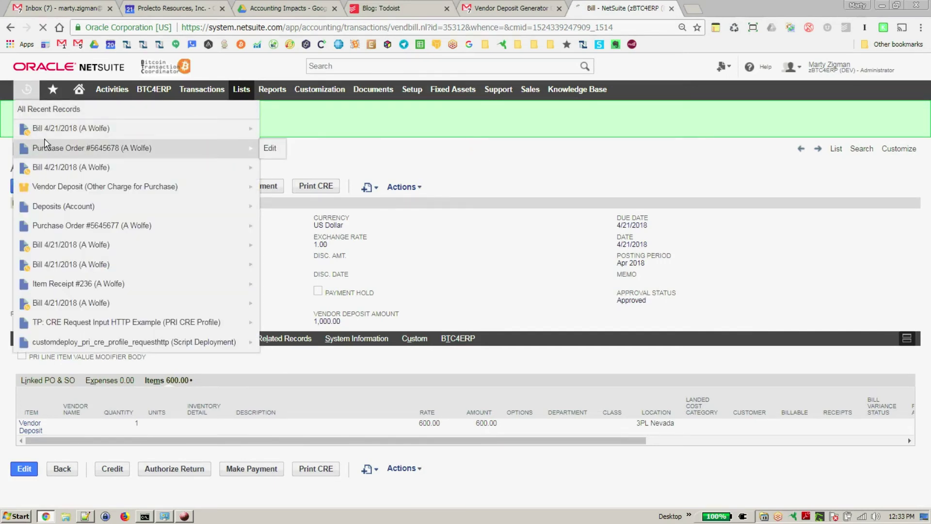
click(188, 157)
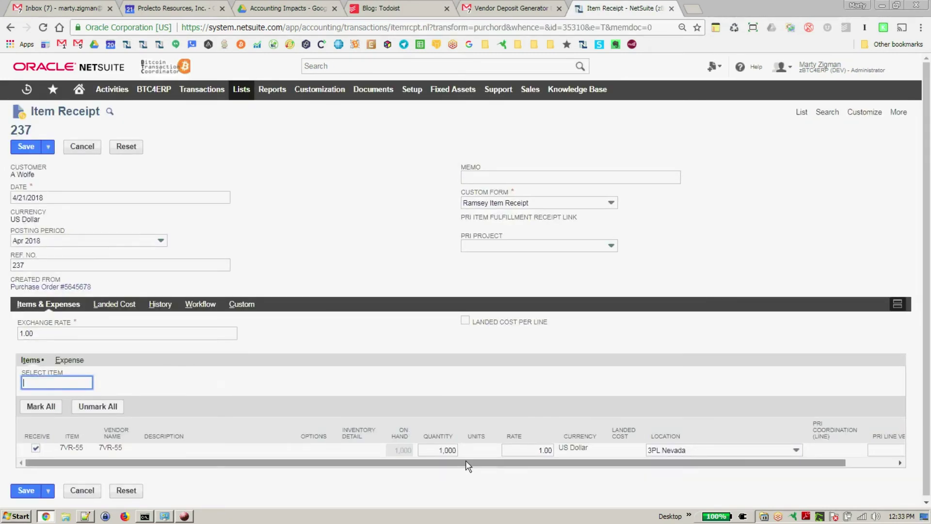
click(27, 147)
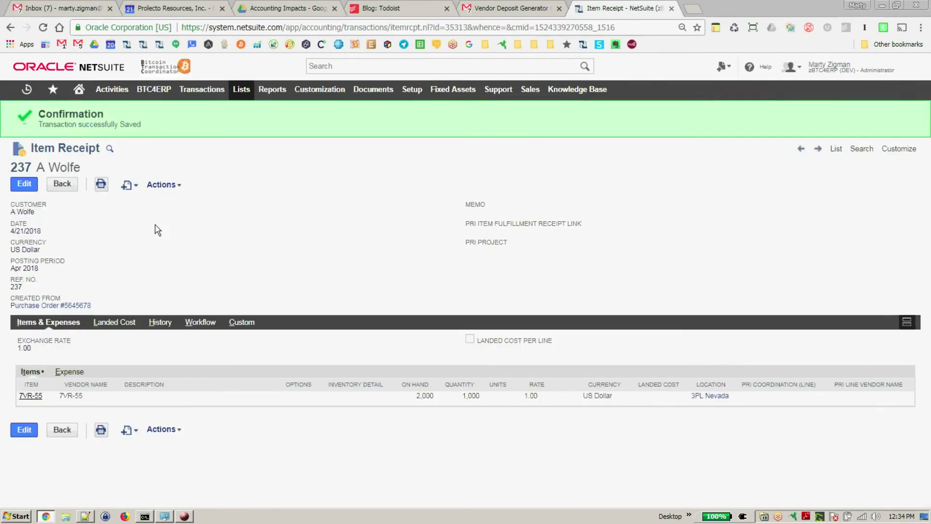
Bill purchase order 5645678: 7VR-55 at 1,000.00 offset by -400.00 and -600.00 deposit lines, then save.
click(50, 305)
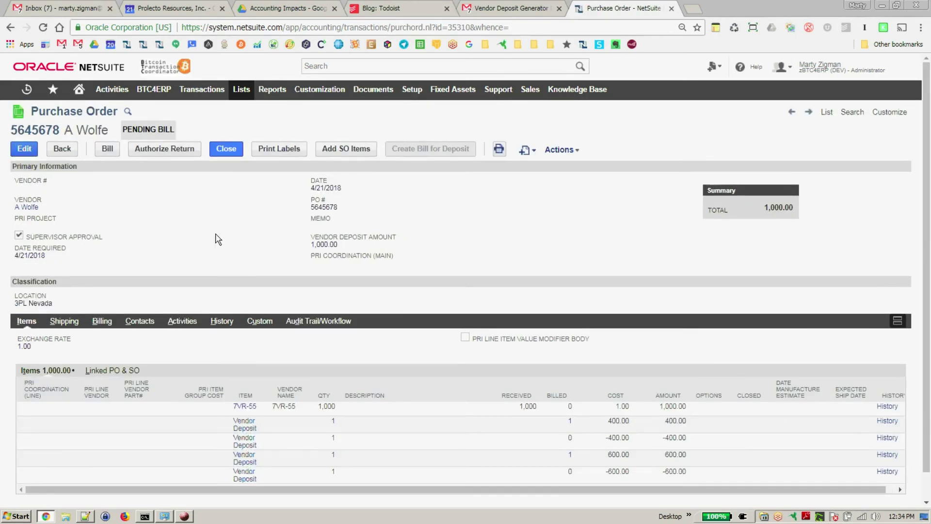
click(108, 150)
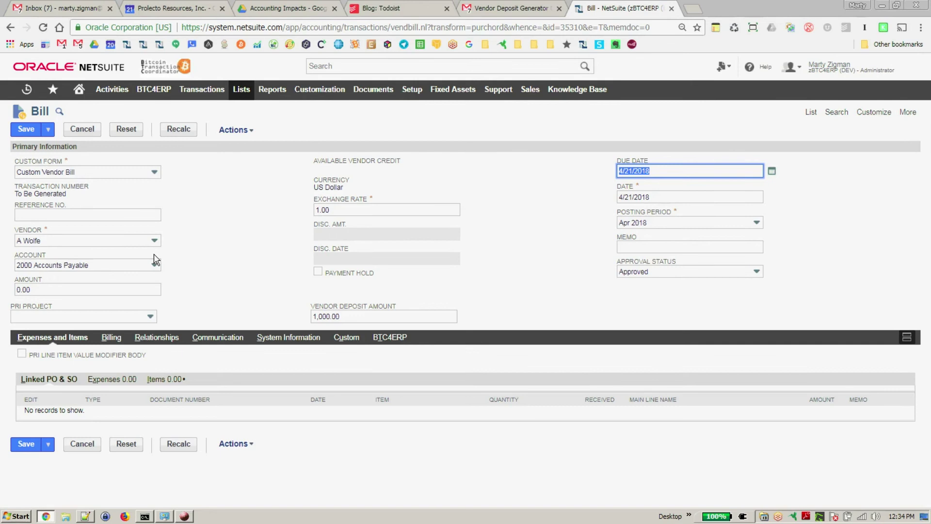
click(157, 381)
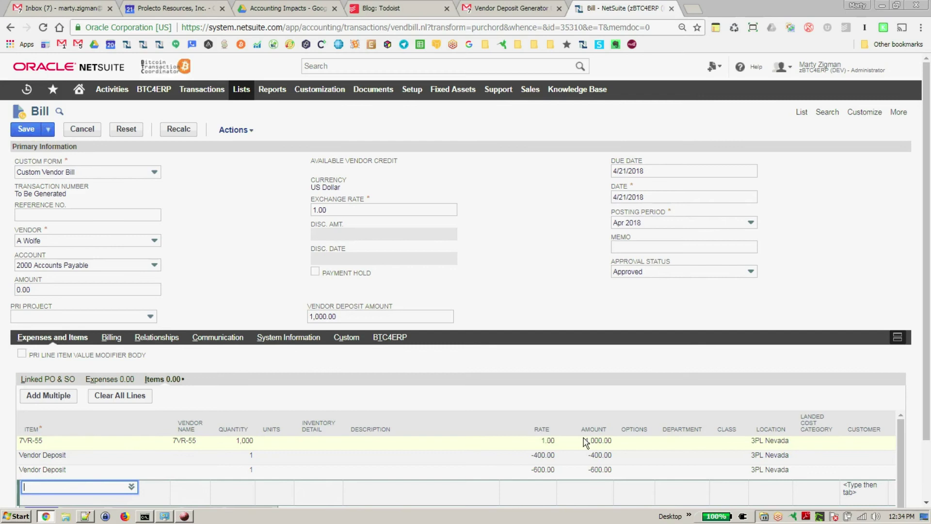
drag(927, 403, 930, 460)
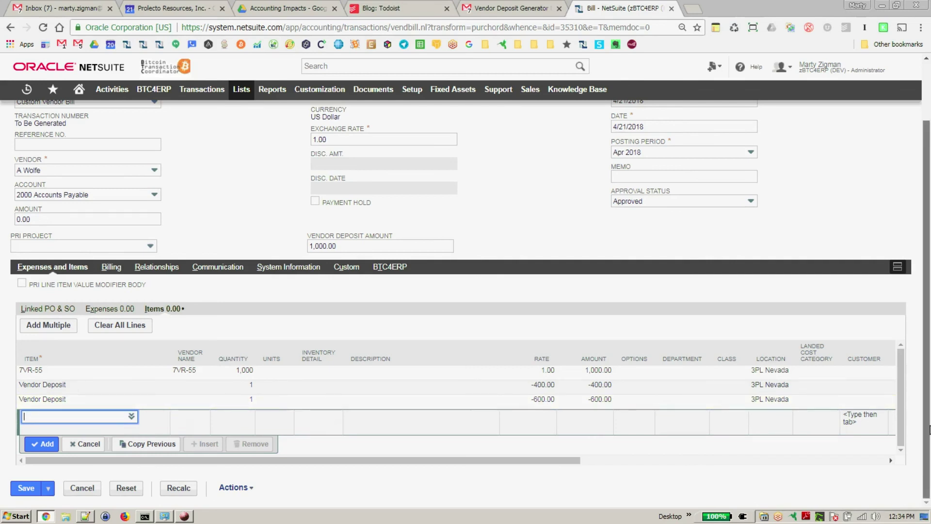
drag(930, 433, 928, 63)
click(27, 129)
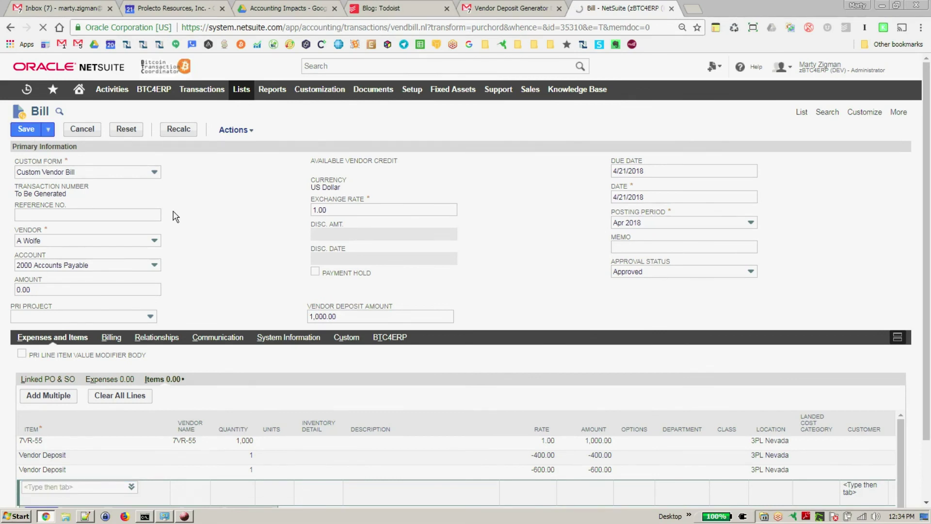